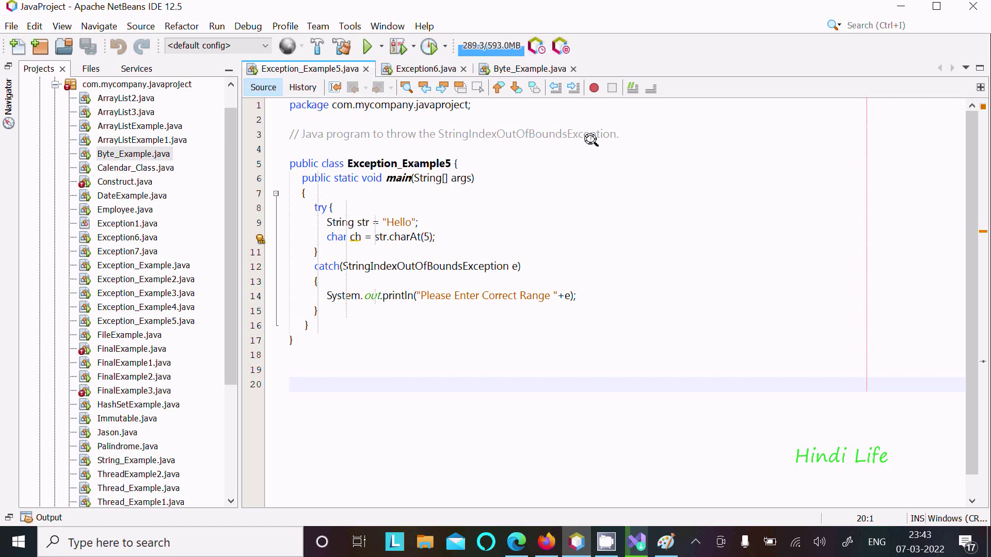
- Run Exception_Example5 so the output reports String index out of range: 5
{"action": "left_click_drag", "start_coordinate": [306, 201], "coordinate": [333, 241]}
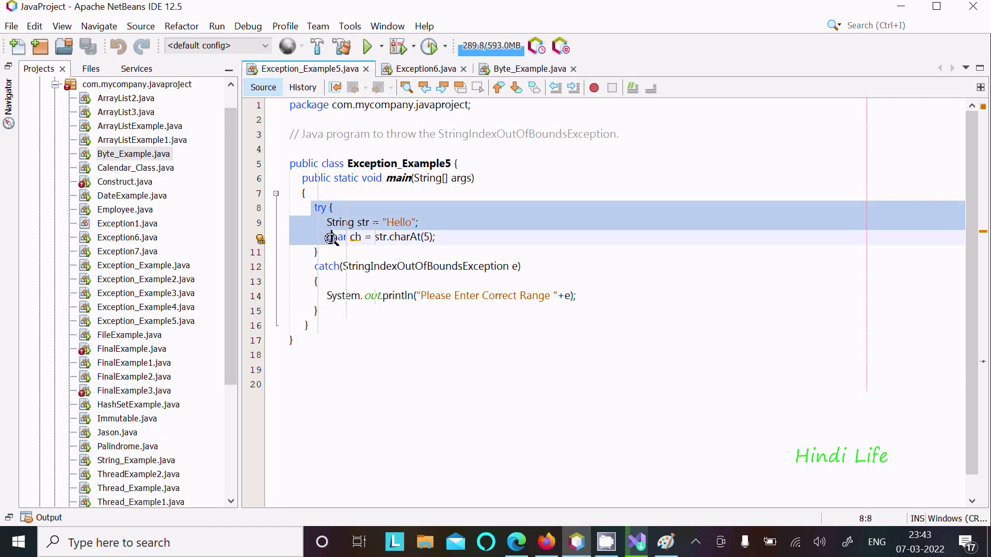
{"action": "left_click", "coordinate": [457, 194]}
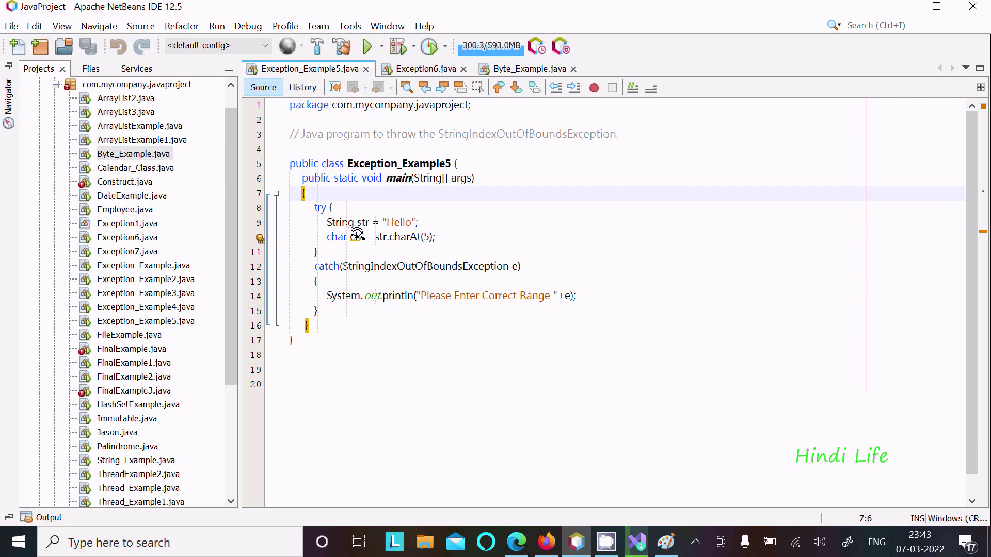
{"action": "left_click", "coordinate": [414, 210]}
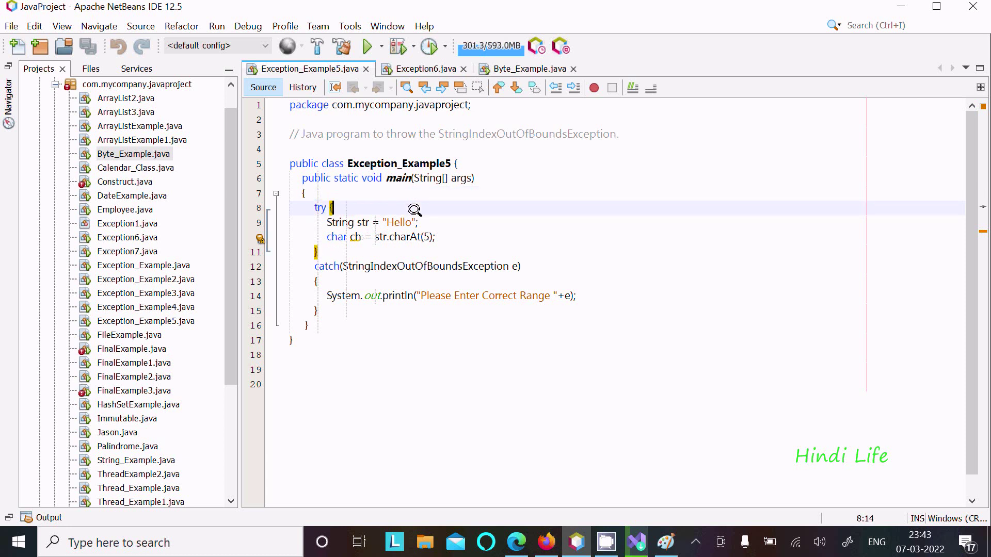
{"action": "right_click", "coordinate": [468, 217]}
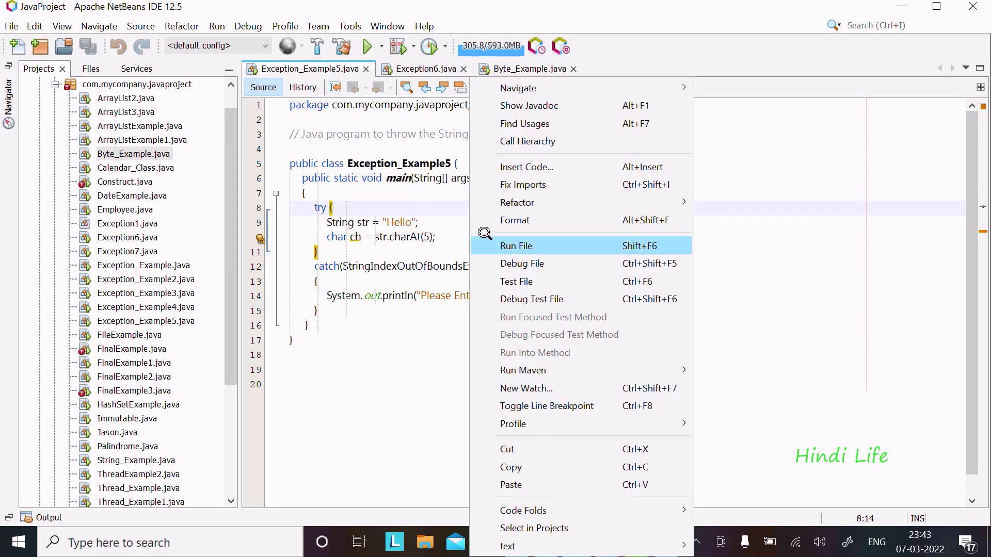
{"action": "left_click", "coordinate": [485, 245]}
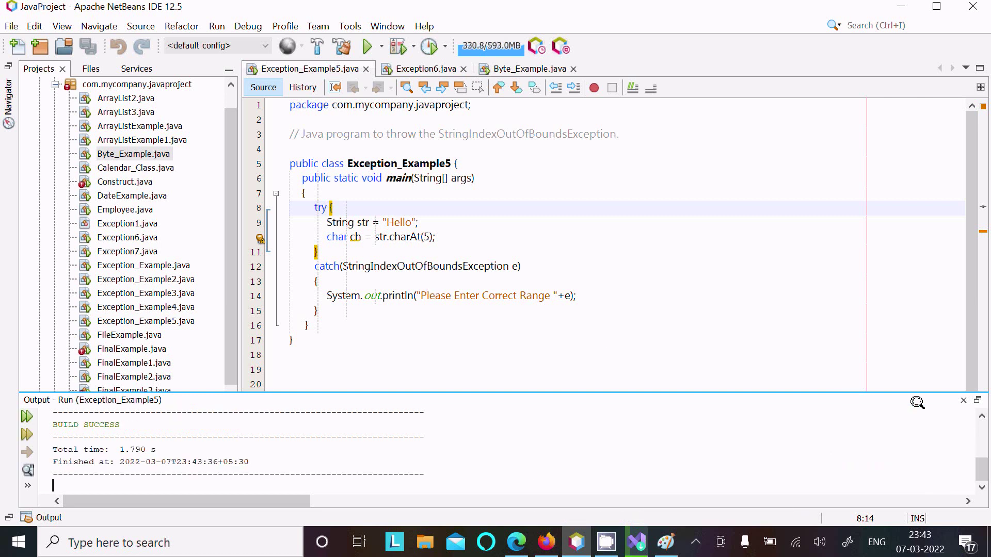
{"action": "scroll", "coordinate": [971, 416], "scroll_direction": "up", "scroll_amount": 1}
{"action": "scroll", "coordinate": [969, 416], "scroll_direction": "up", "scroll_amount": 2}
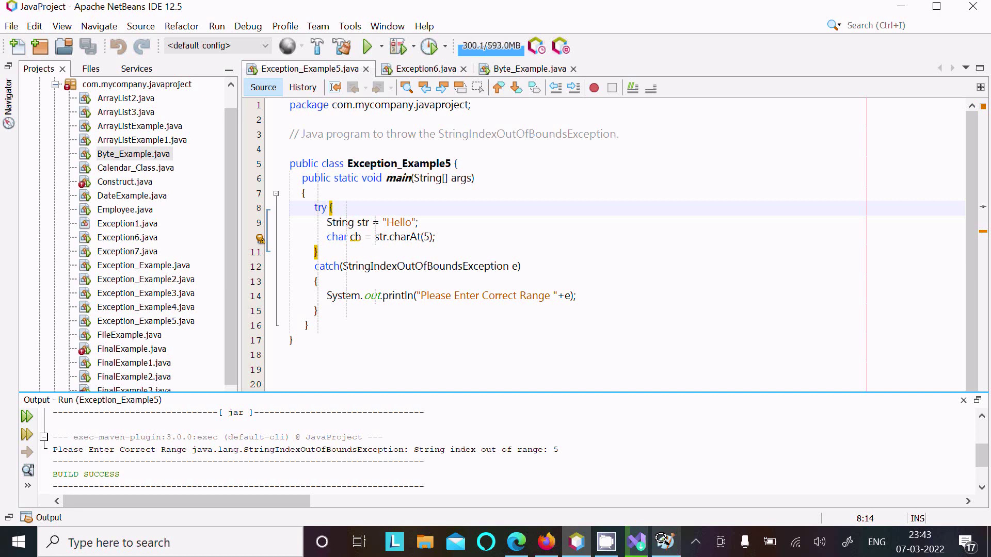
- Annotate the screenshot with arrows at the class and main, and handwrite Str and Hello
{"action": "left_click", "coordinate": [666, 542]}
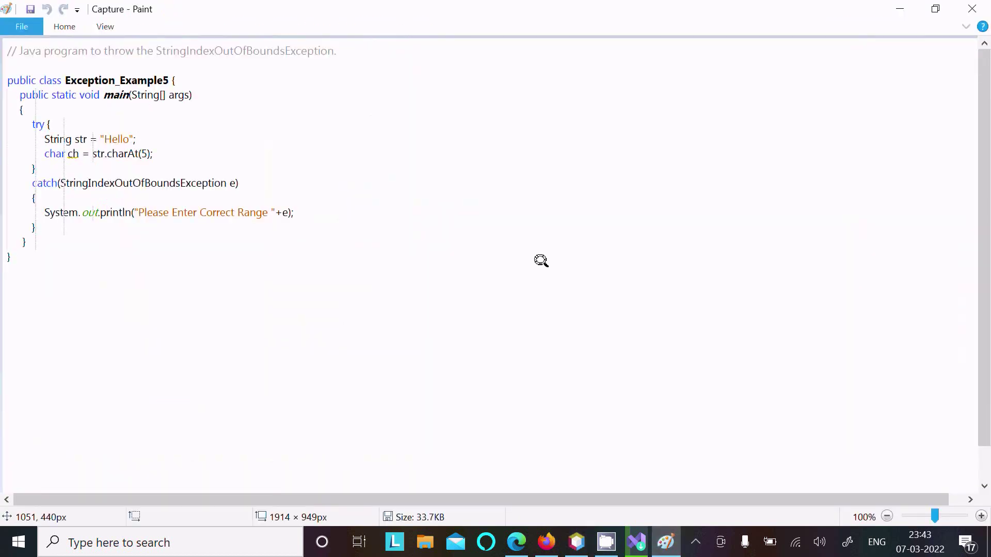
{"action": "left_click_drag", "start_coordinate": [159, 57], "coordinate": [117, 90]}
{"action": "left_click_drag", "start_coordinate": [19, 94], "coordinate": [17, 114]}
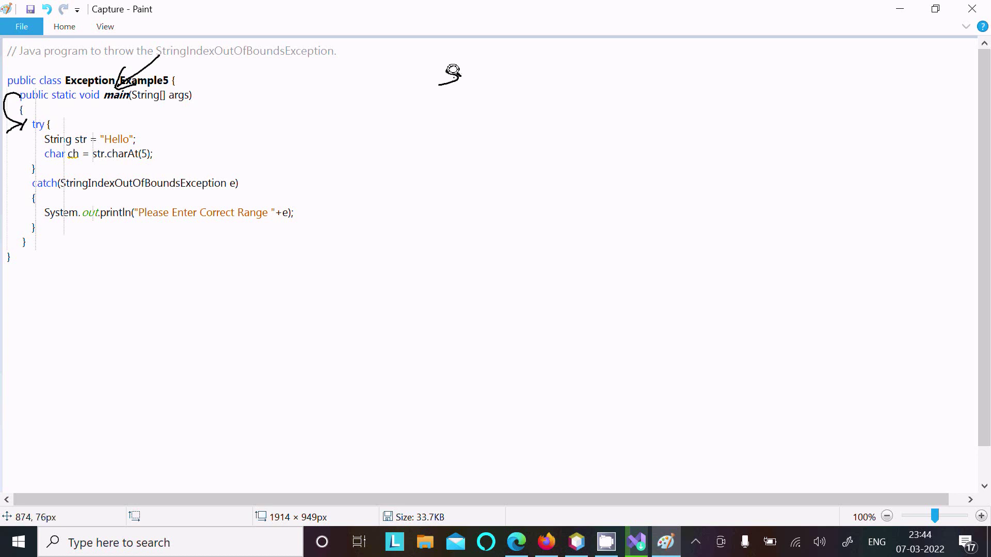
{"action": "left_click_drag", "start_coordinate": [453, 72], "coordinate": [486, 54]}
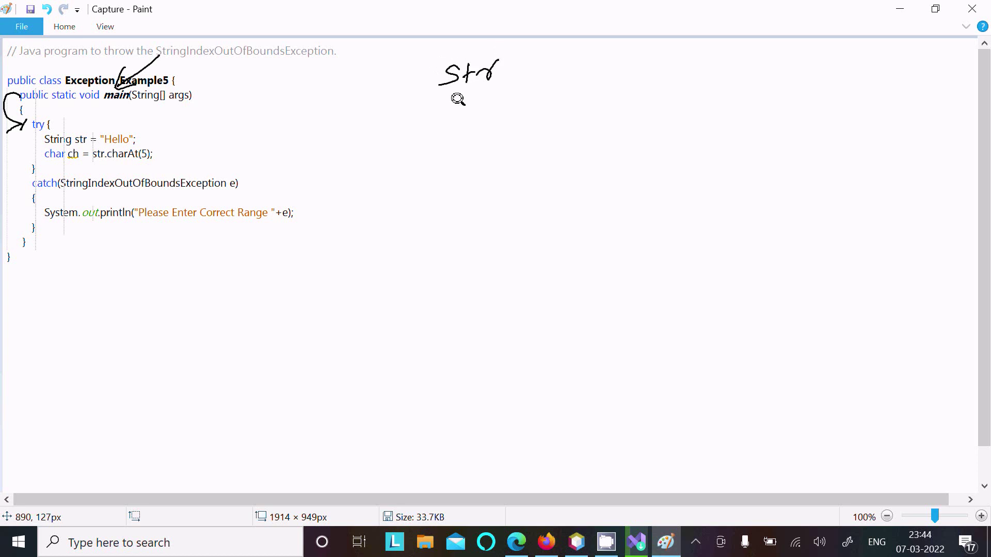
{"action": "mouse_move", "coordinate": [429, 111]}
{"action": "left_mouse_down"}
{"action": "mouse_move", "coordinate": [427, 136]}
{"action": "mouse_move", "coordinate": [440, 134]}
{"action": "left_mouse_up"}
{"action": "mouse_move", "coordinate": [430, 124]}
{"action": "left_mouse_down"}
{"action": "mouse_move", "coordinate": [474, 112]}
{"action": "mouse_move", "coordinate": [487, 125]}
{"action": "mouse_move", "coordinate": [511, 122]}
{"action": "mouse_move", "coordinate": [544, 99]}
{"action": "left_mouse_up"}
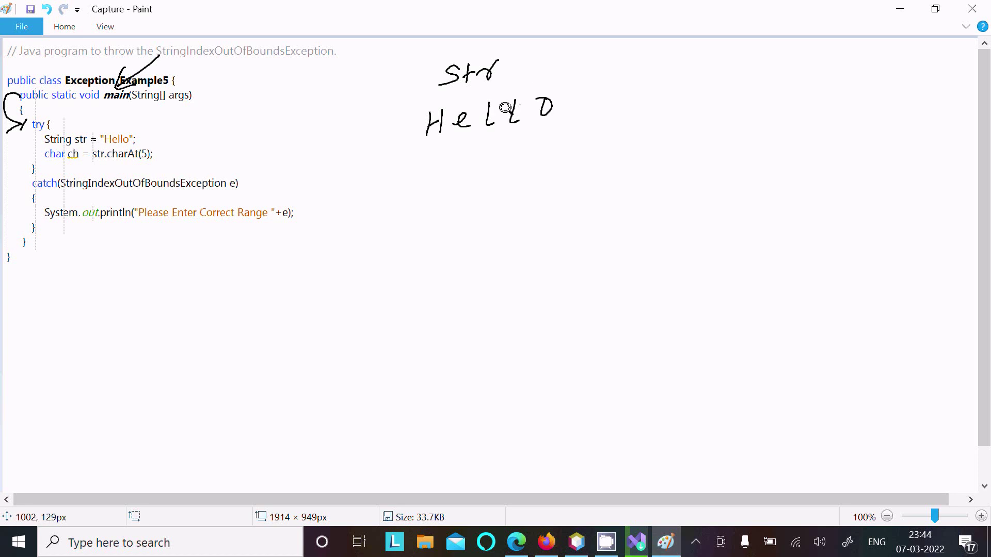
{"action": "left_click_drag", "start_coordinate": [433, 142], "coordinate": [431, 179]}
- Mark each letter of Hello with arrows and indices 0 to 4, then start writing Str below
{"action": "mouse_move", "coordinate": [420, 164]}
{"action": "left_mouse_down"}
{"action": "mouse_move", "coordinate": [431, 179]}
{"action": "mouse_move", "coordinate": [422, 194]}
{"action": "mouse_move", "coordinate": [431, 185]}
{"action": "left_mouse_up"}
{"action": "left_click_drag", "start_coordinate": [464, 142], "coordinate": [465, 165]}
{"action": "mouse_move", "coordinate": [459, 158]}
{"action": "left_mouse_down"}
{"action": "mouse_move", "coordinate": [469, 155]}
{"action": "mouse_move", "coordinate": [465, 166]}
{"action": "mouse_move", "coordinate": [492, 159]}
{"action": "mouse_move", "coordinate": [501, 146]}
{"action": "mouse_move", "coordinate": [503, 183]}
{"action": "left_mouse_up"}
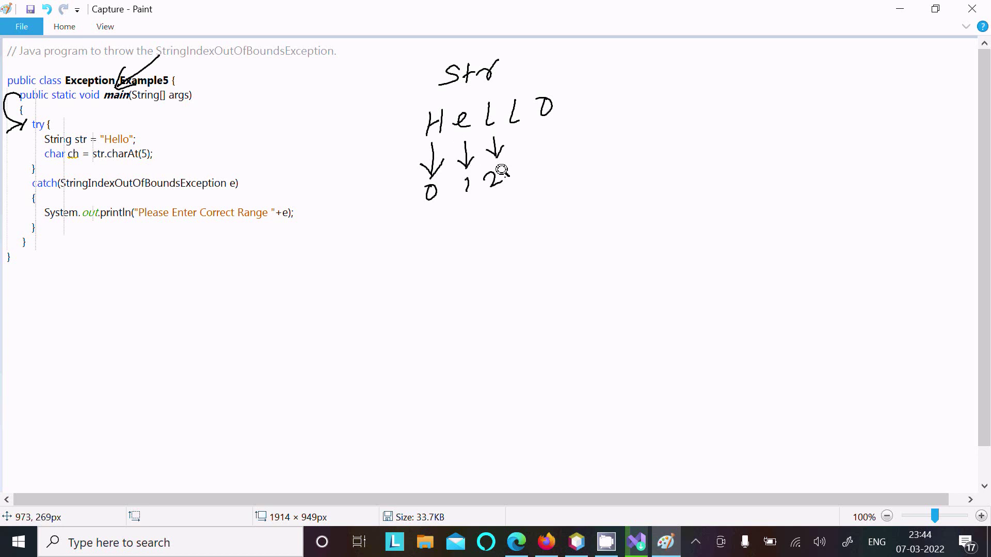
{"action": "left_click_drag", "start_coordinate": [520, 132], "coordinate": [515, 179]}
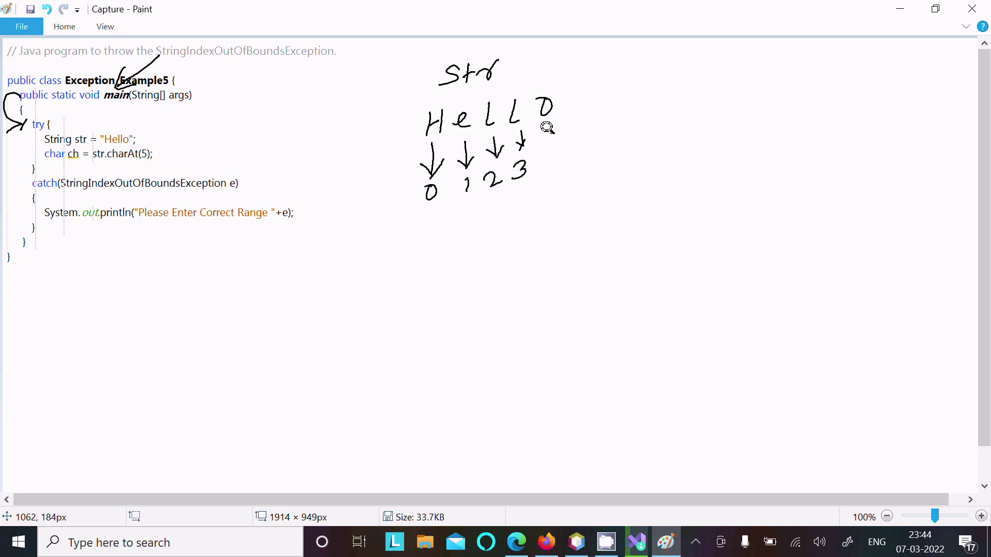
{"action": "left_click_drag", "start_coordinate": [553, 123], "coordinate": [554, 144]}
{"action": "mouse_move", "coordinate": [554, 144]}
{"action": "left_mouse_down"}
{"action": "mouse_move", "coordinate": [541, 136]}
{"action": "mouse_move", "coordinate": [559, 141]}
{"action": "mouse_move", "coordinate": [563, 159]}
{"action": "left_mouse_up"}
{"action": "left_click_drag", "start_coordinate": [560, 155], "coordinate": [557, 178]}
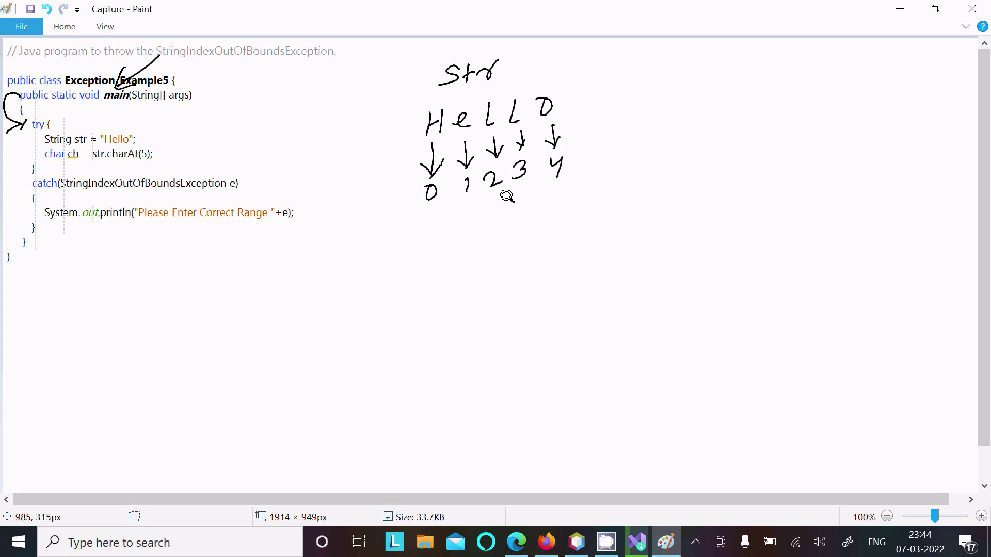
{"action": "mouse_move", "coordinate": [424, 281]}
{"action": "left_mouse_down"}
{"action": "mouse_move", "coordinate": [410, 285]}
{"action": "mouse_move", "coordinate": [407, 303]}
{"action": "mouse_move", "coordinate": [435, 294]}
{"action": "left_mouse_up"}
{"action": "left_click_drag", "start_coordinate": [428, 283], "coordinate": [455, 266]}
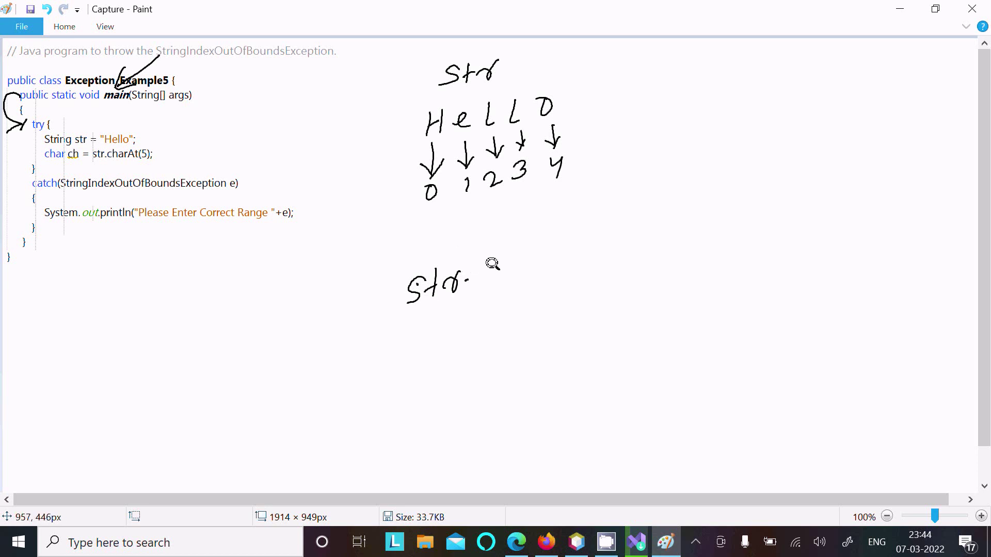
- Handwrite str.charAt(5) and draw a curved arrow from charAt(5) to ch
{"action": "left_click_drag", "start_coordinate": [500, 263], "coordinate": [496, 286]}
{"action": "mouse_move", "coordinate": [506, 247]}
{"action": "left_mouse_down"}
{"action": "mouse_move", "coordinate": [515, 277]}
{"action": "mouse_move", "coordinate": [533, 245]}
{"action": "mouse_move", "coordinate": [556, 232]}
{"action": "mouse_move", "coordinate": [564, 257]}
{"action": "left_mouse_up"}
{"action": "mouse_move", "coordinate": [549, 246]}
{"action": "left_mouse_down"}
{"action": "mouse_move", "coordinate": [580, 252]}
{"action": "mouse_move", "coordinate": [586, 237]}
{"action": "mouse_move", "coordinate": [599, 253]}
{"action": "mouse_move", "coordinate": [620, 239]}
{"action": "mouse_move", "coordinate": [625, 246]}
{"action": "left_mouse_up"}
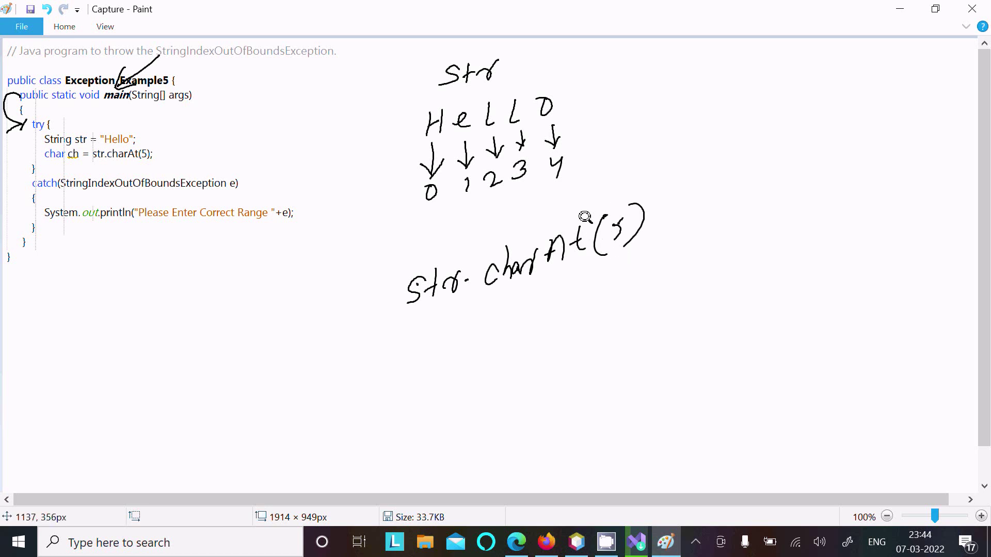
{"action": "mouse_move", "coordinate": [130, 151]}
{"action": "left_mouse_down"}
{"action": "mouse_move", "coordinate": [99, 168]}
{"action": "mouse_move", "coordinate": [78, 163]}
{"action": "mouse_move", "coordinate": [80, 152]}
{"action": "left_mouse_up"}
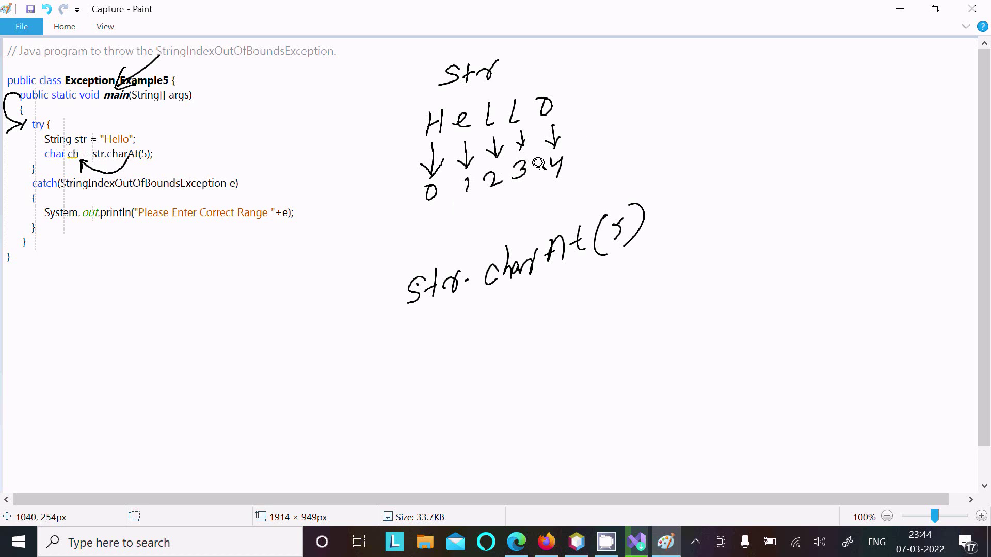
- Add an arrow and index 5 beside Hello and circle it as out of range
{"action": "left_click_drag", "start_coordinate": [621, 85], "coordinate": [628, 149]}
{"action": "mouse_move", "coordinate": [658, 95]}
{"action": "left_mouse_down"}
{"action": "mouse_move", "coordinate": [577, 116]}
{"action": "mouse_move", "coordinate": [621, 85]}
{"action": "left_mouse_up"}
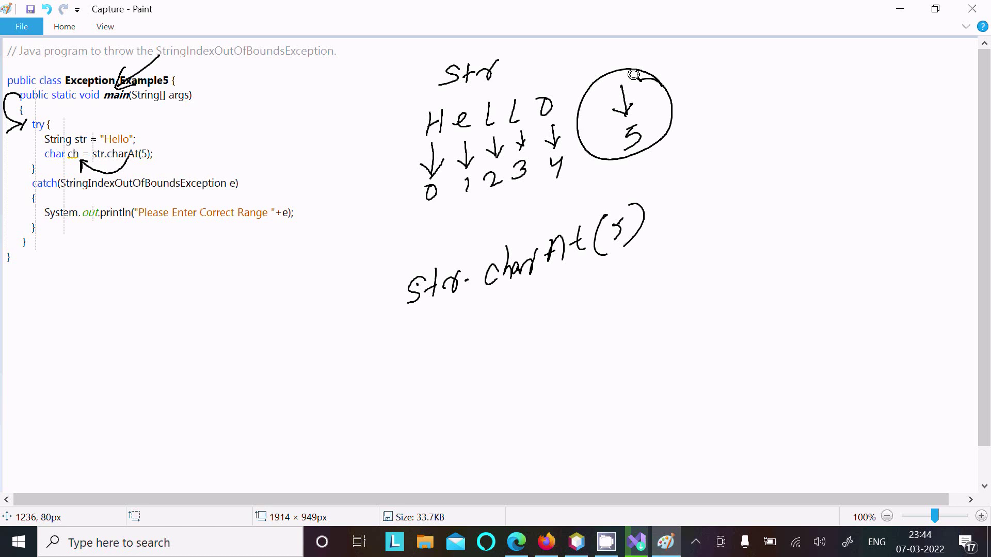
{"action": "mouse_move", "coordinate": [699, 80]}
{"action": "left_mouse_down"}
{"action": "mouse_move", "coordinate": [678, 108]}
{"action": "mouse_move", "coordinate": [708, 110]}
{"action": "left_mouse_up"}
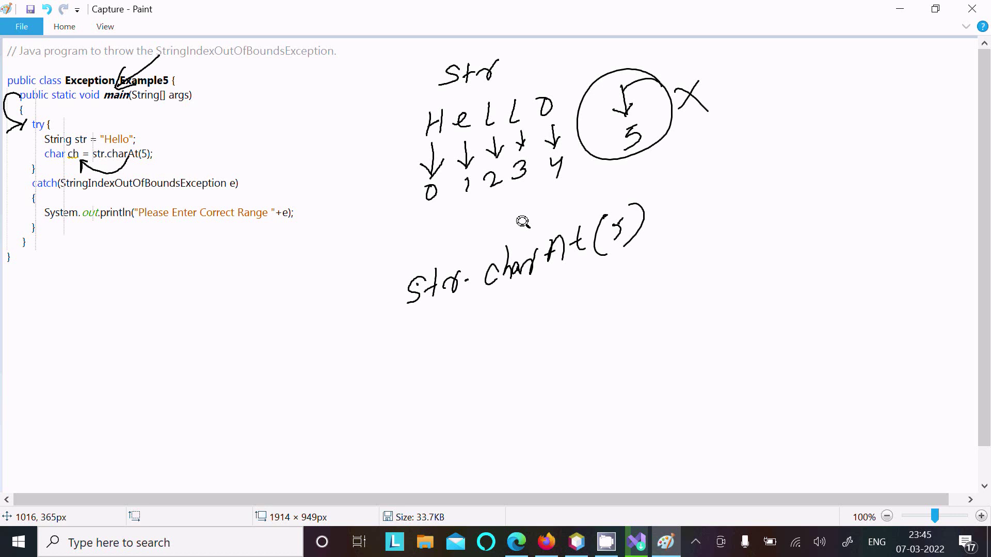
- Draw arrows at the charAt(5) line, a curved arrow from catch to the print line, and underline the message
{"action": "left_click_drag", "start_coordinate": [158, 153], "coordinate": [231, 121]}
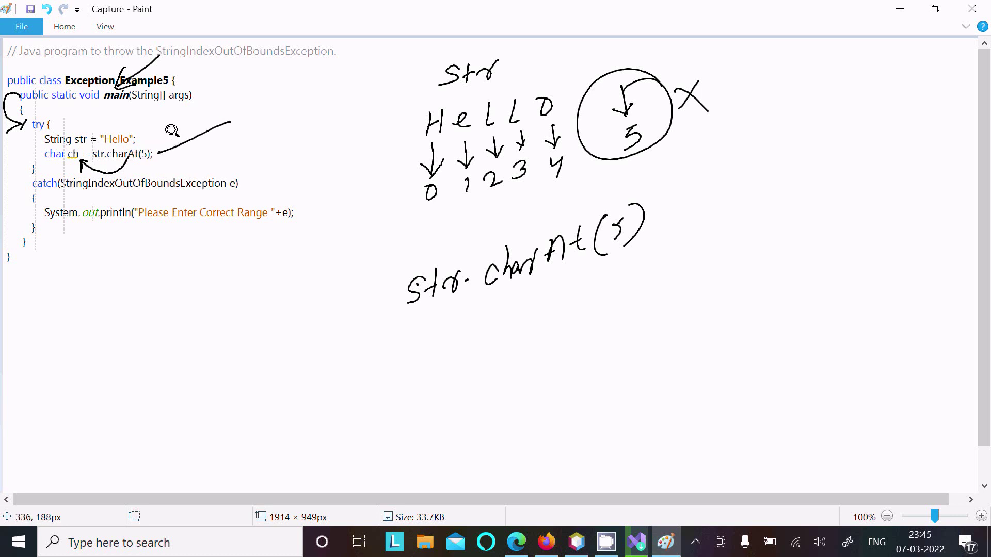
{"action": "left_click_drag", "start_coordinate": [172, 132], "coordinate": [180, 157]}
{"action": "left_click_drag", "start_coordinate": [16, 148], "coordinate": [21, 179]}
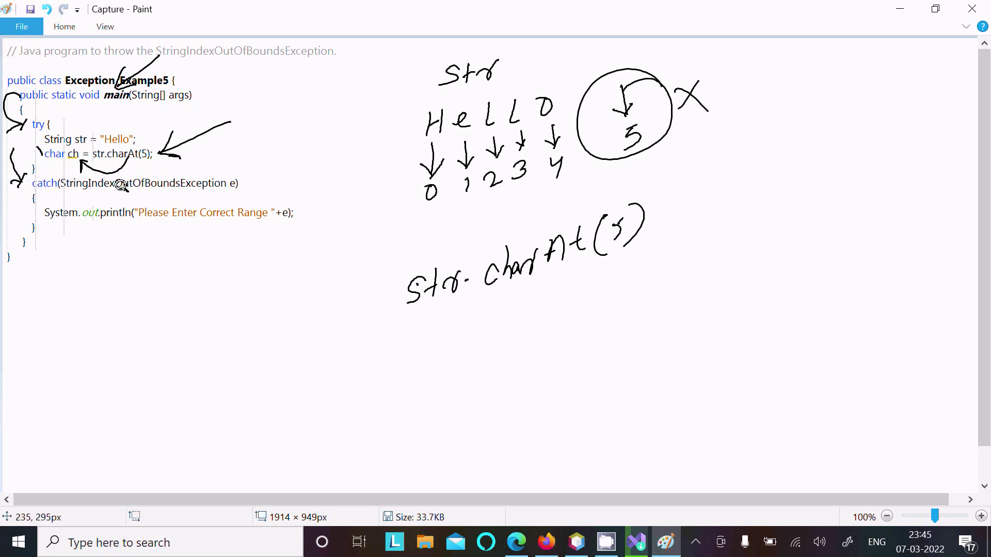
{"action": "left_click_drag", "start_coordinate": [188, 175], "coordinate": [247, 131]}
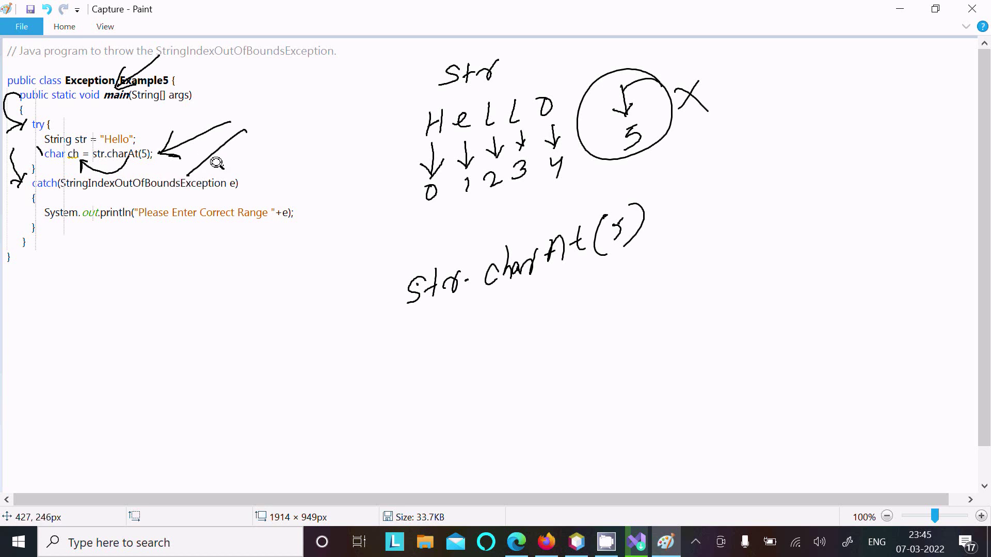
{"action": "left_click_drag", "start_coordinate": [20, 187], "coordinate": [31, 213]}
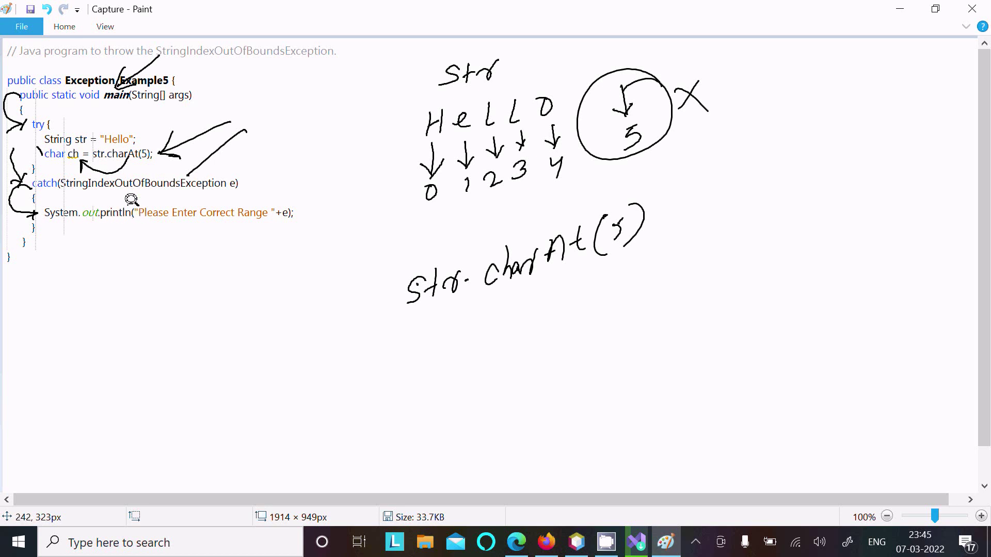
{"action": "mouse_move", "coordinate": [140, 202]}
{"action": "left_mouse_down"}
{"action": "mouse_move", "coordinate": [261, 201]}
{"action": "mouse_move", "coordinate": [319, 166]}
{"action": "mouse_move", "coordinate": [301, 185]}
{"action": "left_mouse_up"}
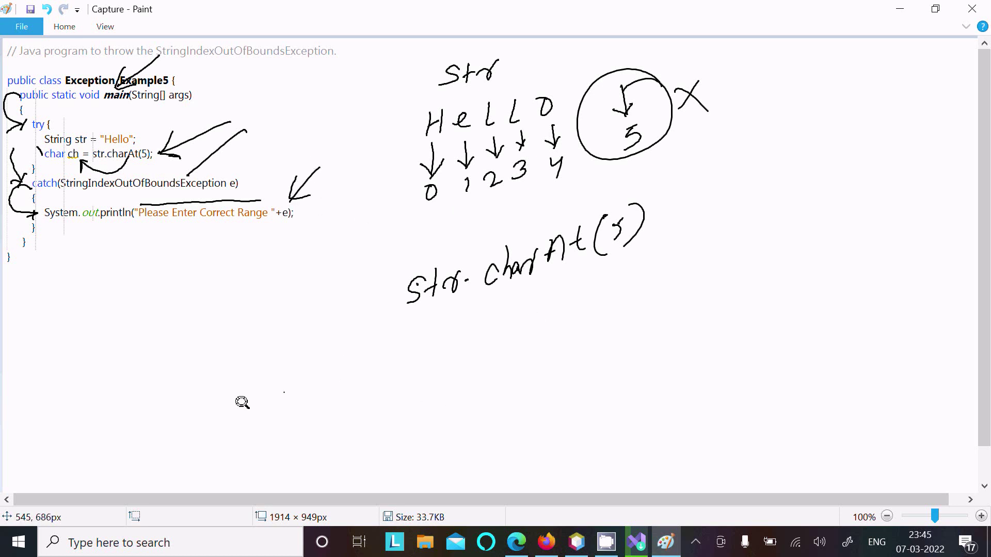
- Change charAt(5) to charAt(4), save, and rerun the file to BUILD SUCCESS
{"action": "left_click", "coordinate": [576, 542]}
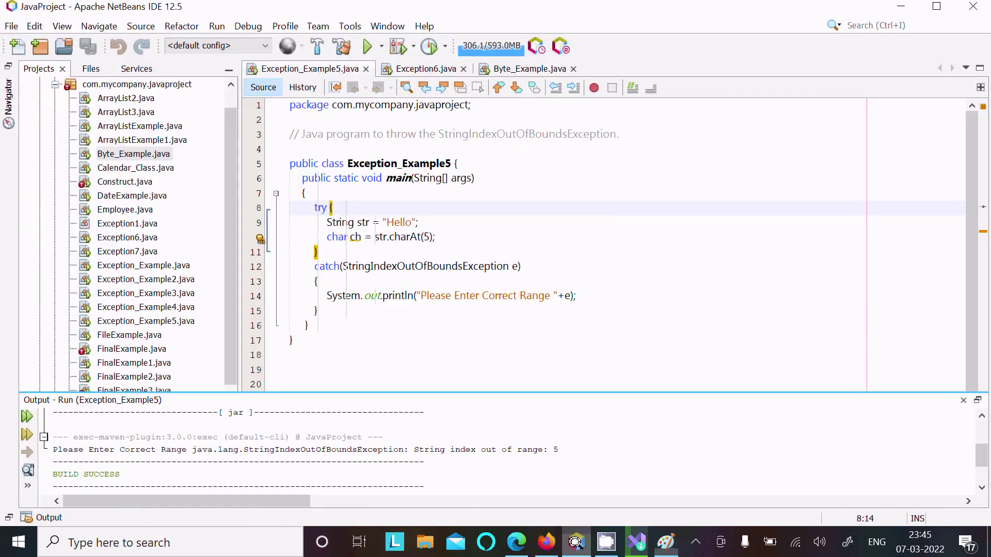
{"action": "left_click", "coordinate": [431, 237]}
{"action": "key", "text": "BackSpace"}
{"action": "type", "text": "4"}
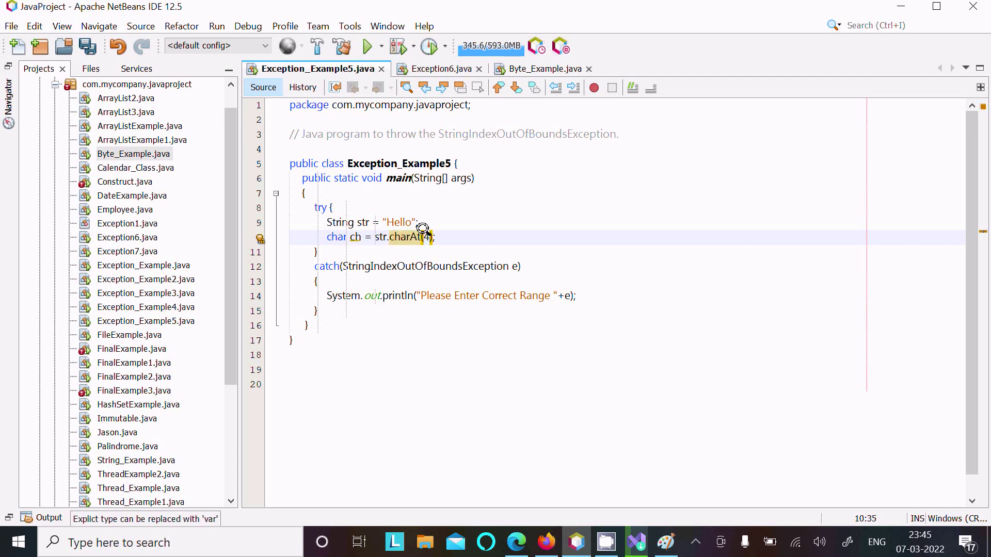
{"action": "key", "text": "ctrl+s"}
{"action": "right_click", "coordinate": [424, 230]}
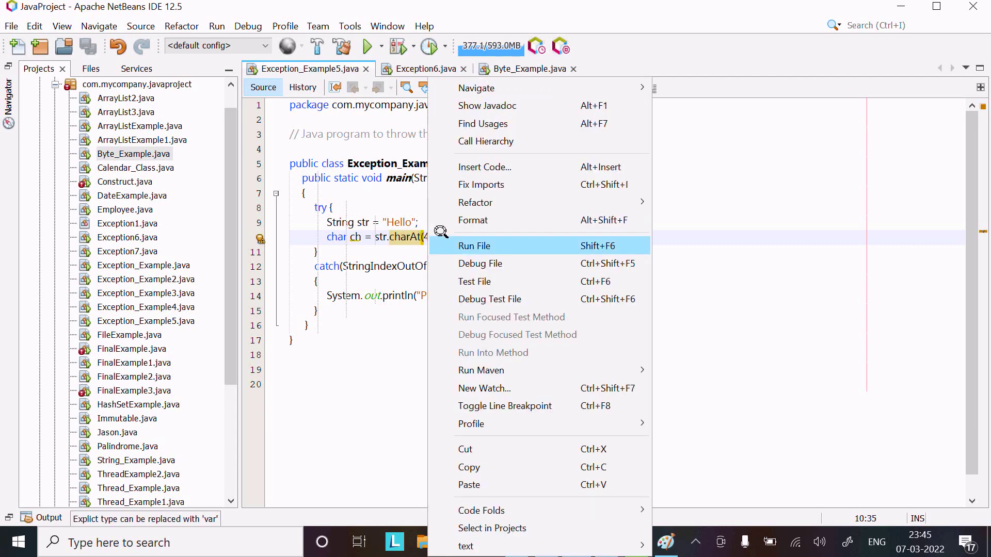
{"action": "left_click", "coordinate": [441, 242]}
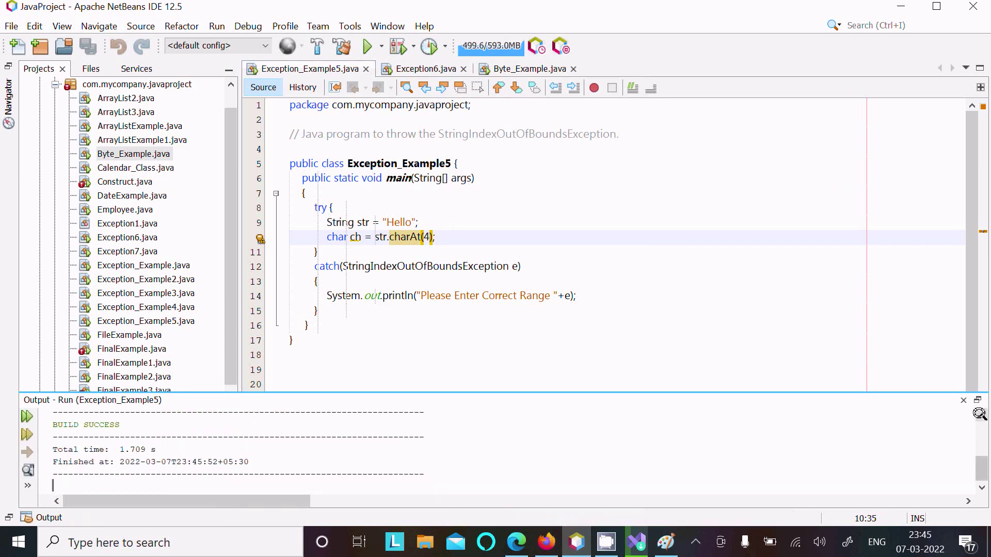
{"action": "scroll", "coordinate": [979, 414], "scroll_direction": "up", "scroll_amount": 2}
{"action": "scroll", "coordinate": [980, 416], "scroll_direction": "up", "scroll_amount": 2}
{"action": "scroll", "coordinate": [979, 417], "scroll_direction": "up", "scroll_amount": 2}
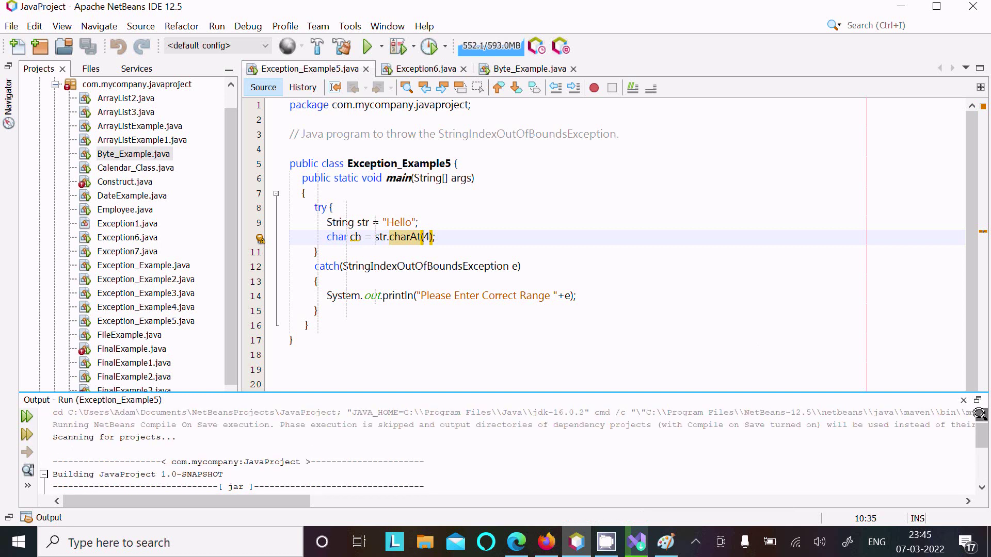
{"action": "left_click_drag", "start_coordinate": [980, 419], "coordinate": [980, 465]}
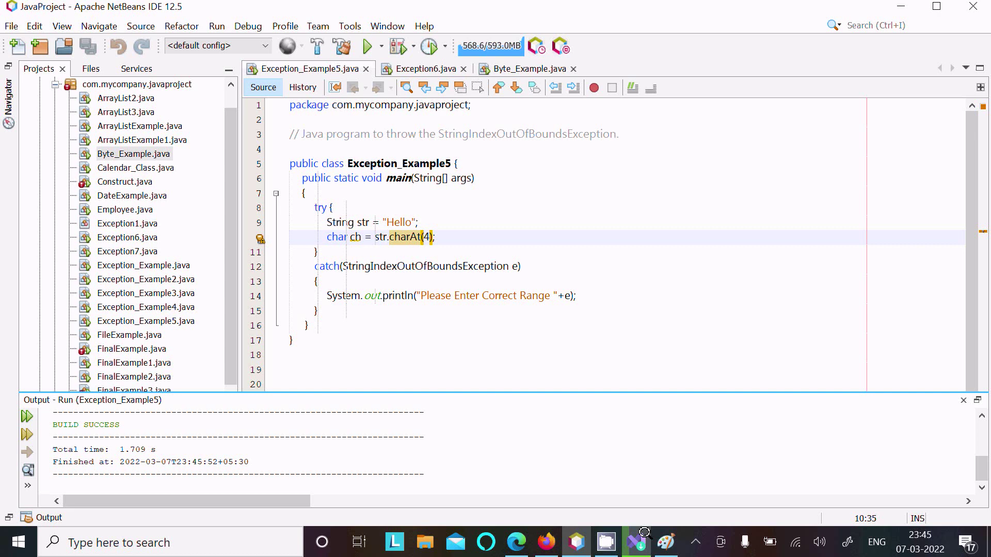
- Draw an arrow pointing at the O of Hello in the sketch, then return to the Java code
{"action": "left_click", "coordinate": [666, 542]}
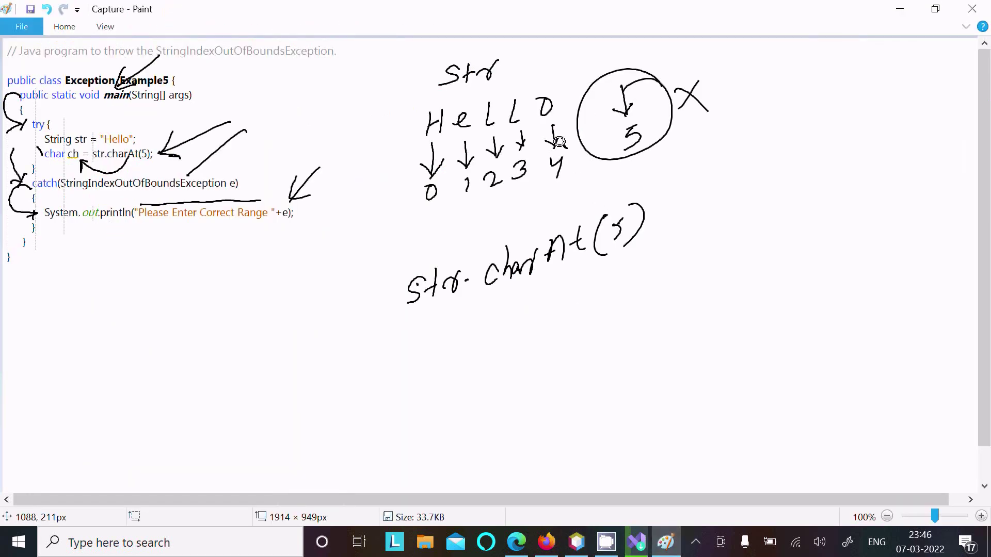
{"action": "mouse_move", "coordinate": [551, 87]}
{"action": "left_mouse_down"}
{"action": "mouse_move", "coordinate": [574, 54]}
{"action": "mouse_move", "coordinate": [551, 88]}
{"action": "mouse_move", "coordinate": [569, 81]}
{"action": "left_mouse_up"}
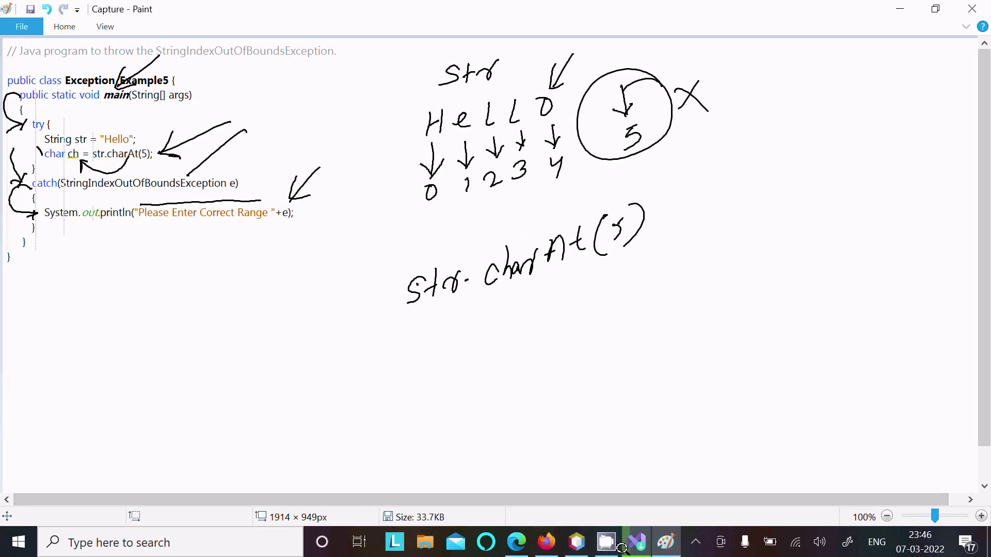
{"action": "left_click", "coordinate": [573, 542]}
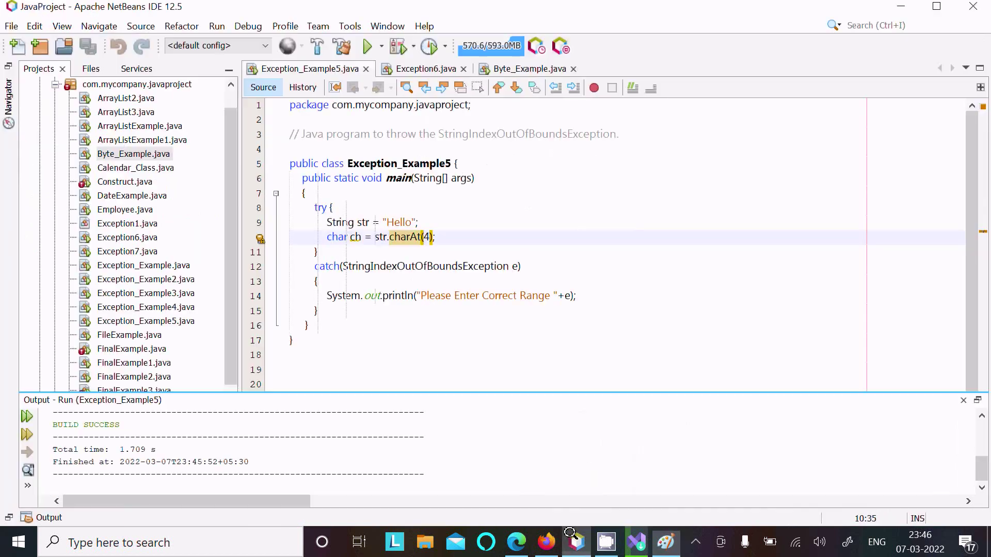
- Change the index to charAt(7) and rerun so the output reports String index out of range: 7
{"action": "left_click", "coordinate": [418, 234]}
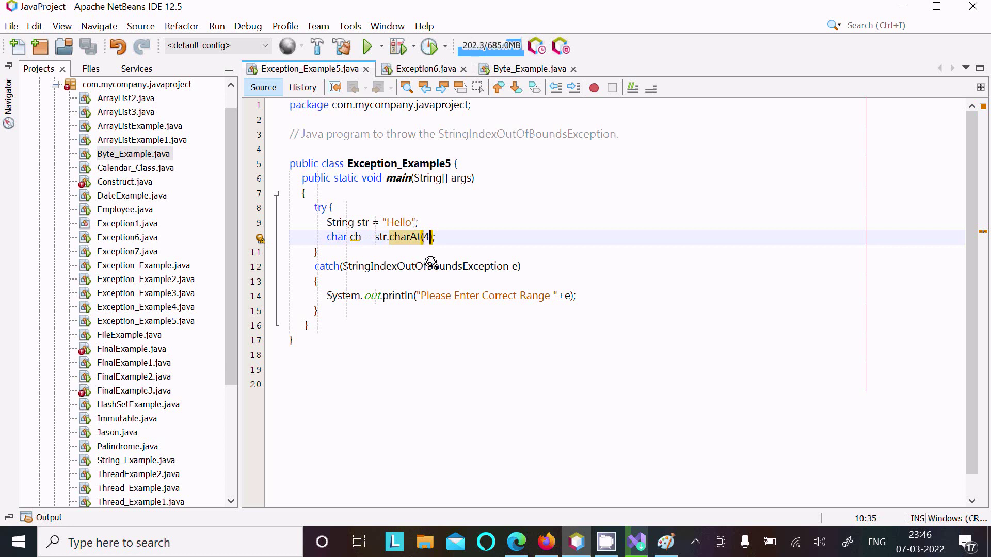
{"action": "key", "text": "BackSpace"}
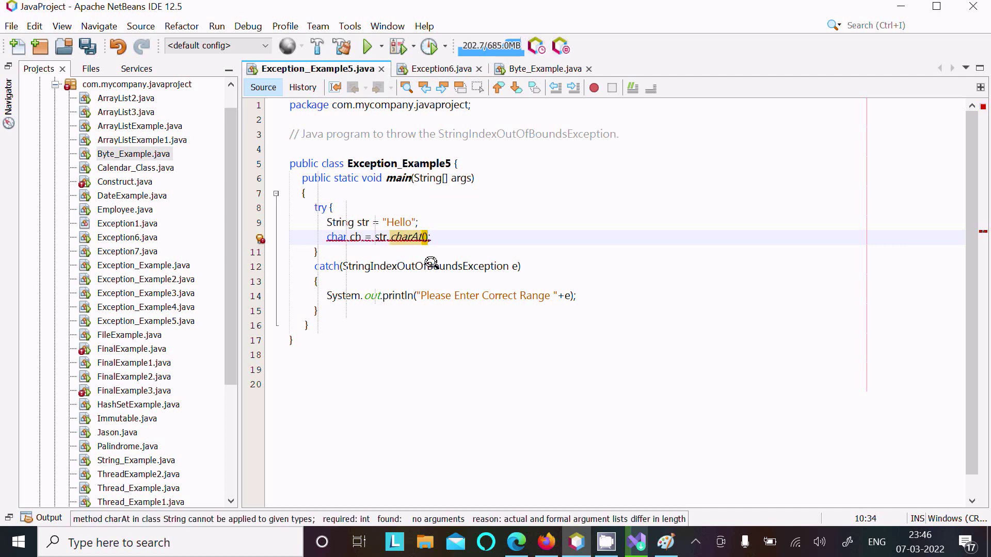
{"action": "type", "text": "7"}
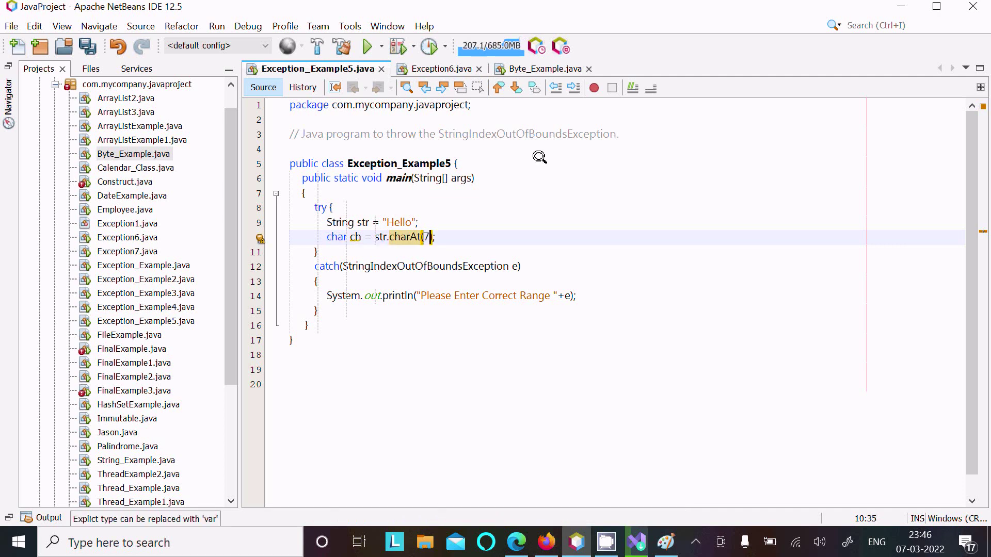
{"action": "right_click", "coordinate": [548, 152]}
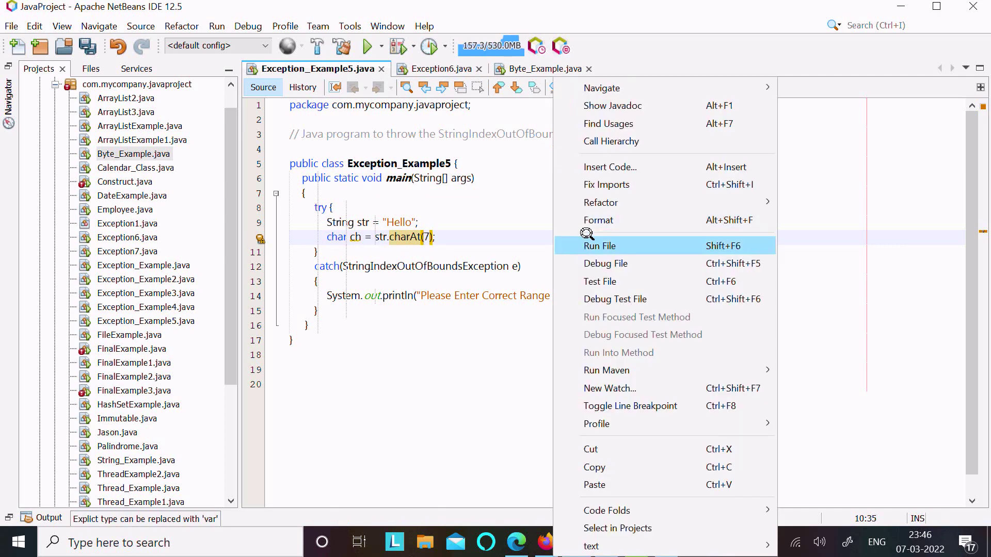
{"action": "left_click", "coordinate": [569, 239]}
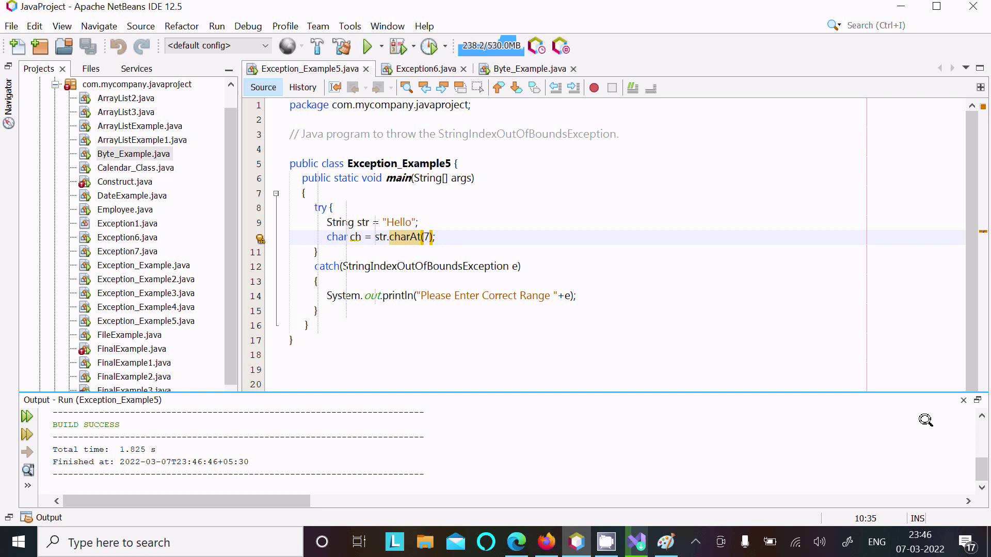
{"action": "scroll", "coordinate": [978, 414], "scroll_direction": "up", "scroll_amount": 3}
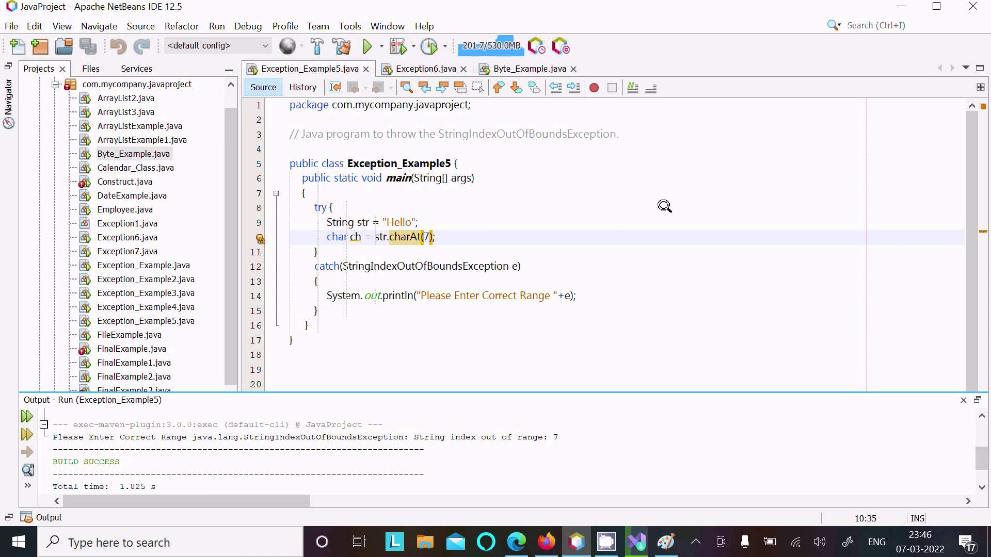
{"action": "left_click", "coordinate": [528, 216]}
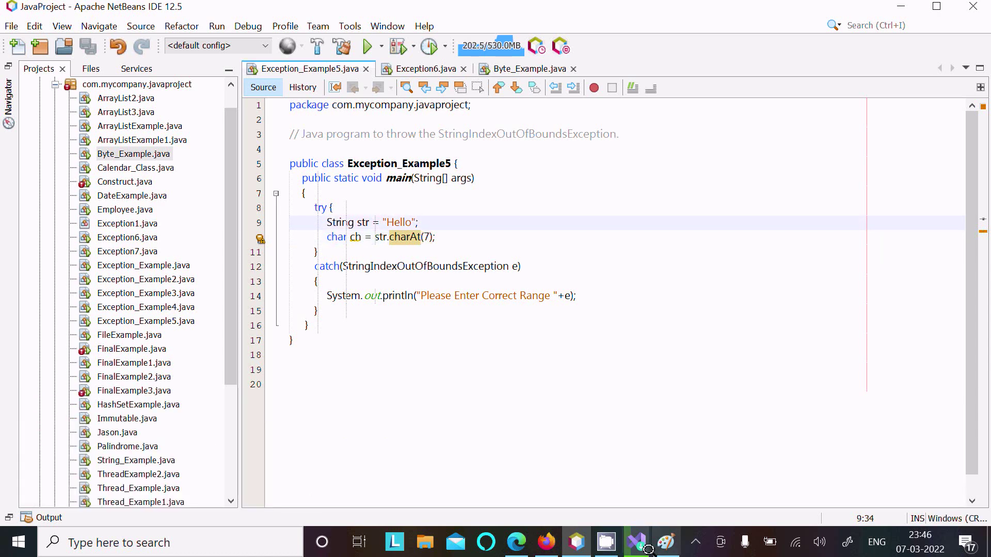
- Switch back to the annotated Paint drawing of Hello indexed 0–4
{"action": "left_click", "coordinate": [665, 543]}
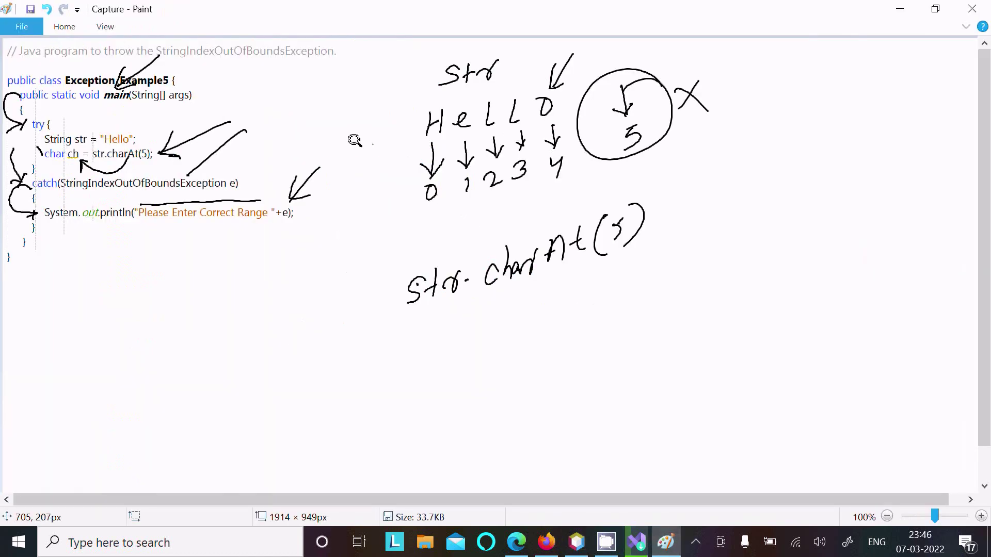